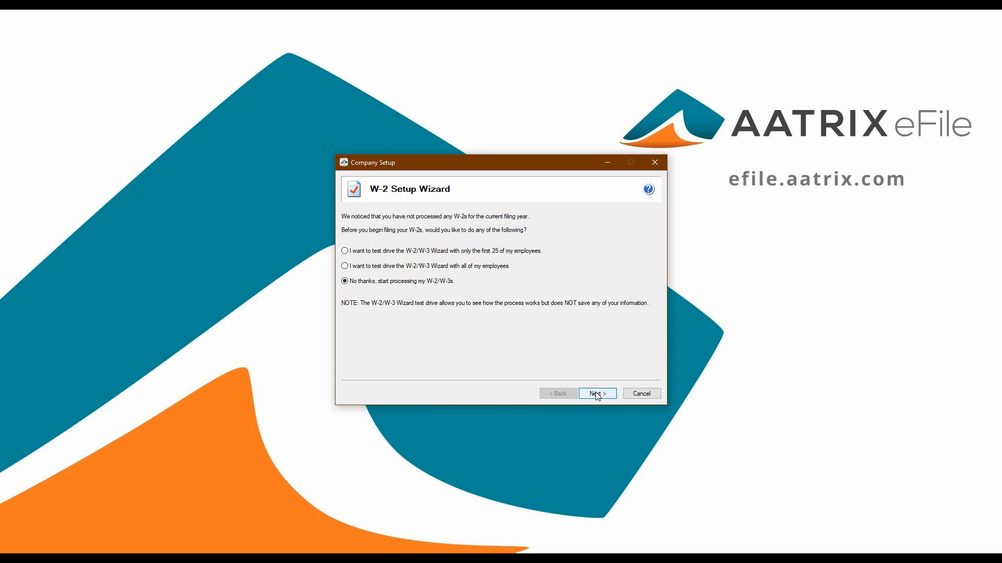
Start processing the W-2/W-3s without a test drive, confirming the company FEIN and a single payroll data file for this EIN
left_click(598, 394)
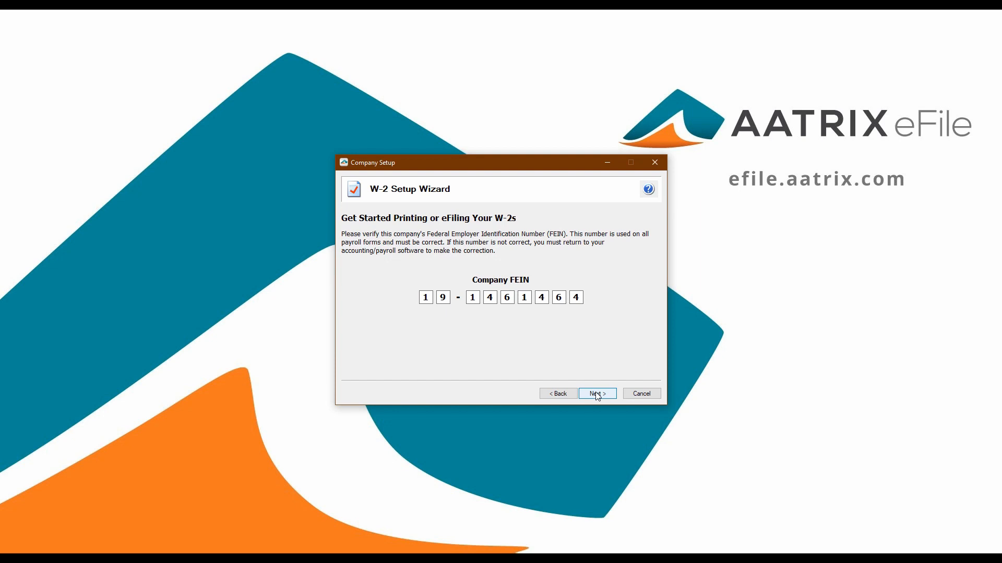
left_click(598, 394)
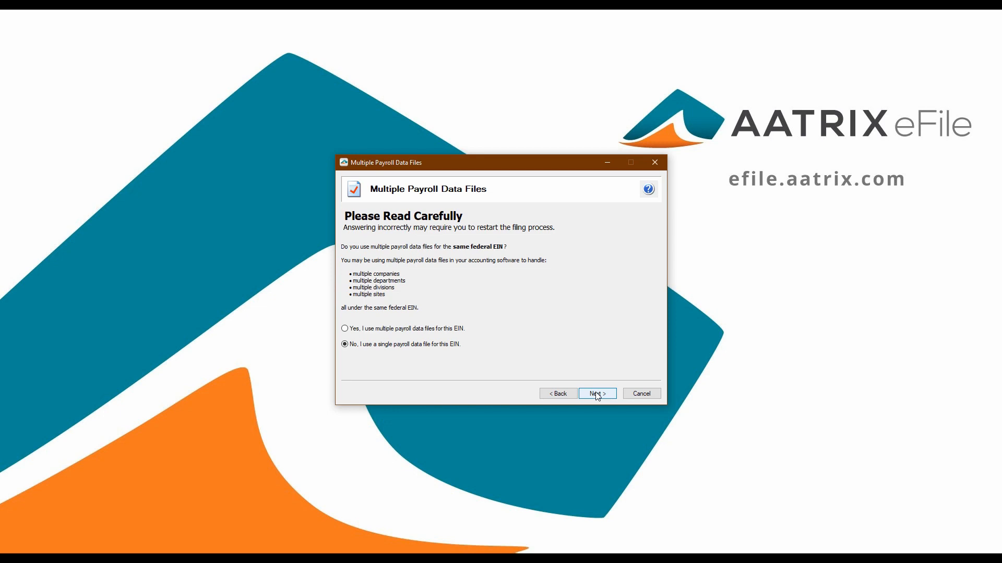
left_click(598, 395)
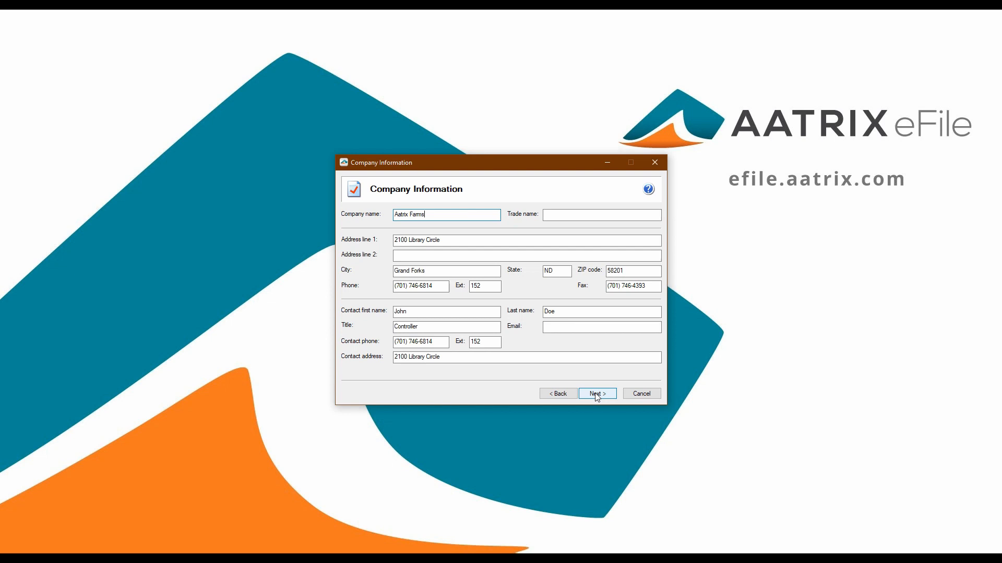
Accept the company information and the state and local tax items, filing as the company/employer
left_click(597, 395)
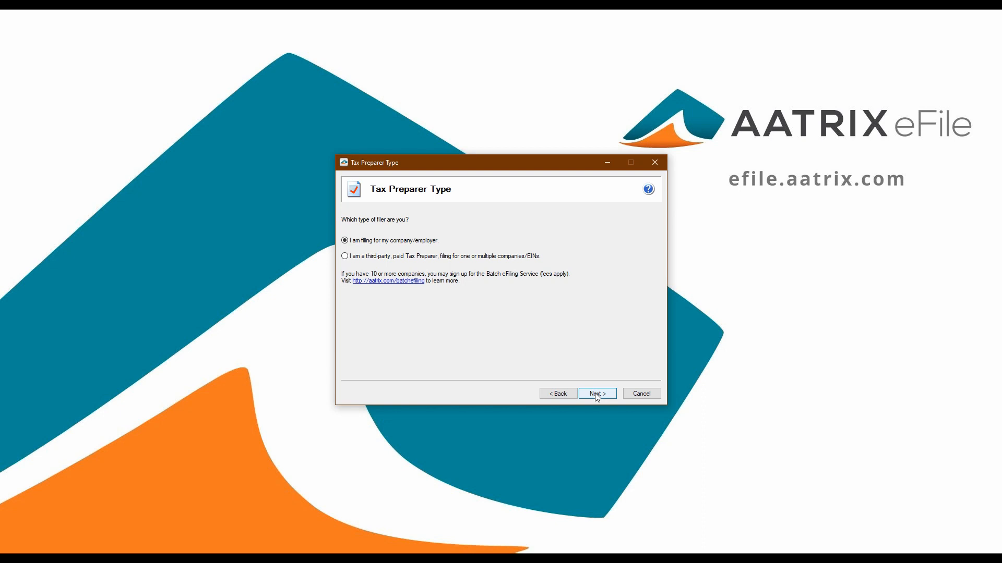
left_click(597, 394)
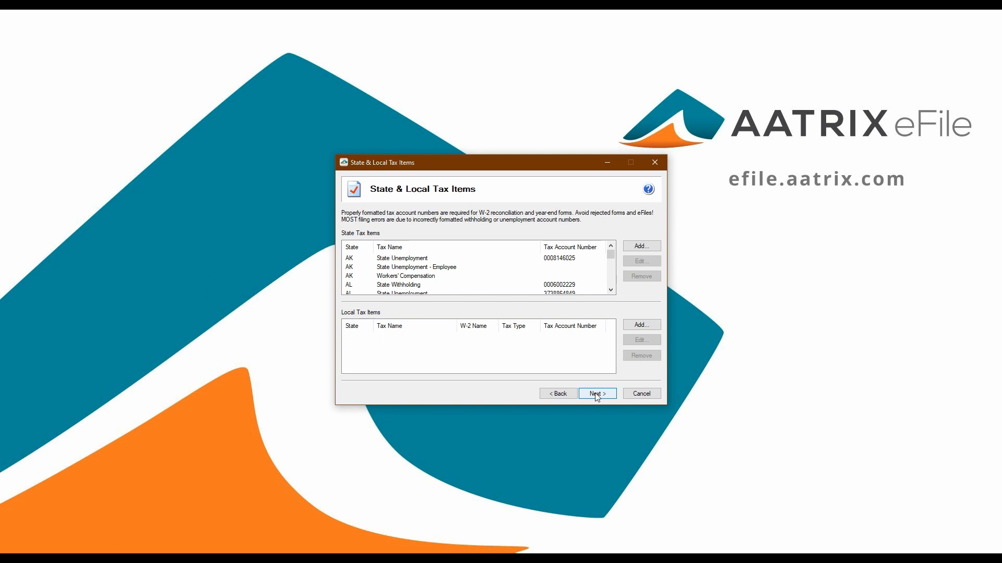
left_click(597, 395)
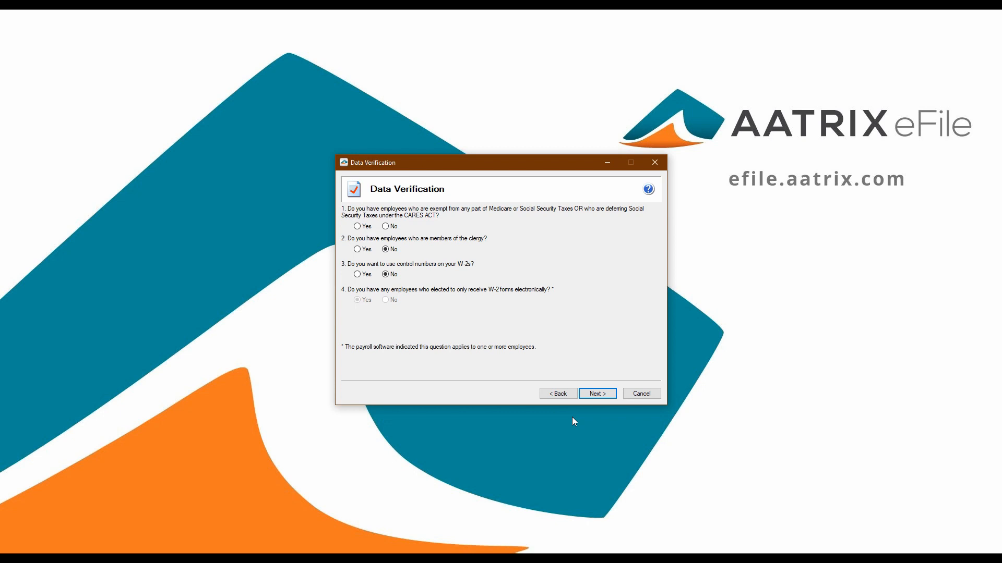
Answer No to the Medicare/Social Security exemption question, and accept the 941 payer W-3 information with no SSN truncation
left_click(389, 227)
key("Return")
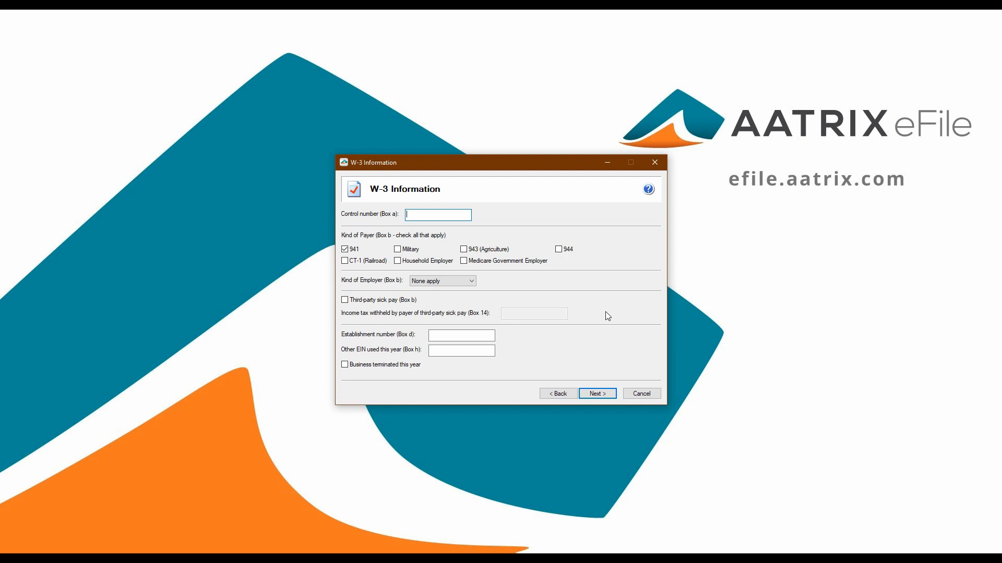
left_click(598, 395)
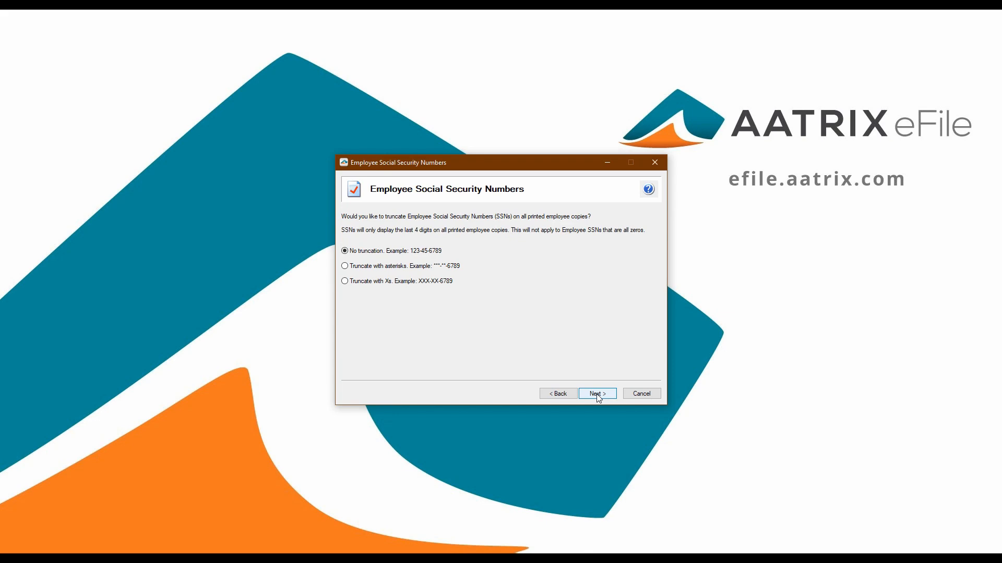
left_click(598, 394)
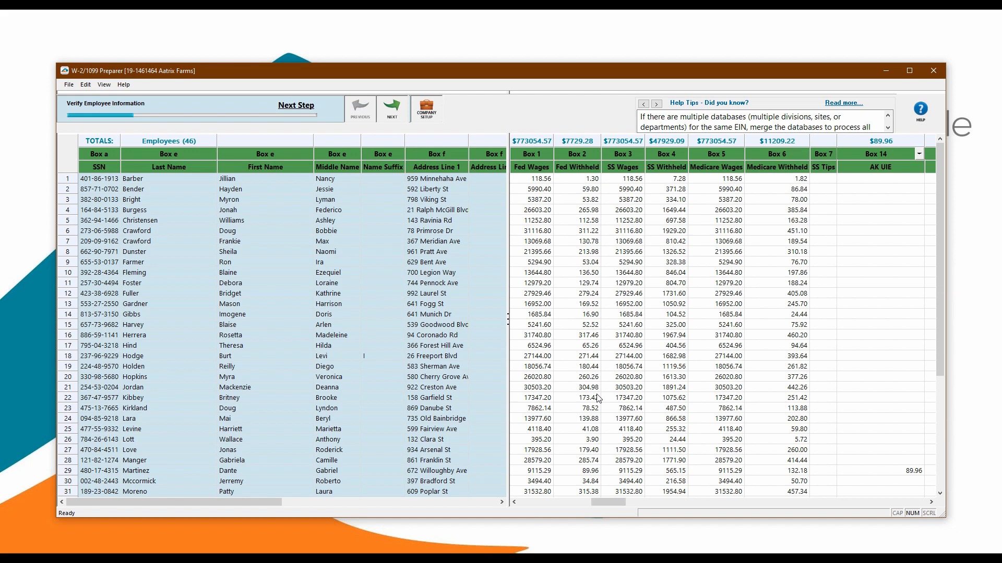
Widen the employee pane, and advance through the employee, additional employee, federal and state verification stages
left_click_drag(507, 313, 500, 311)
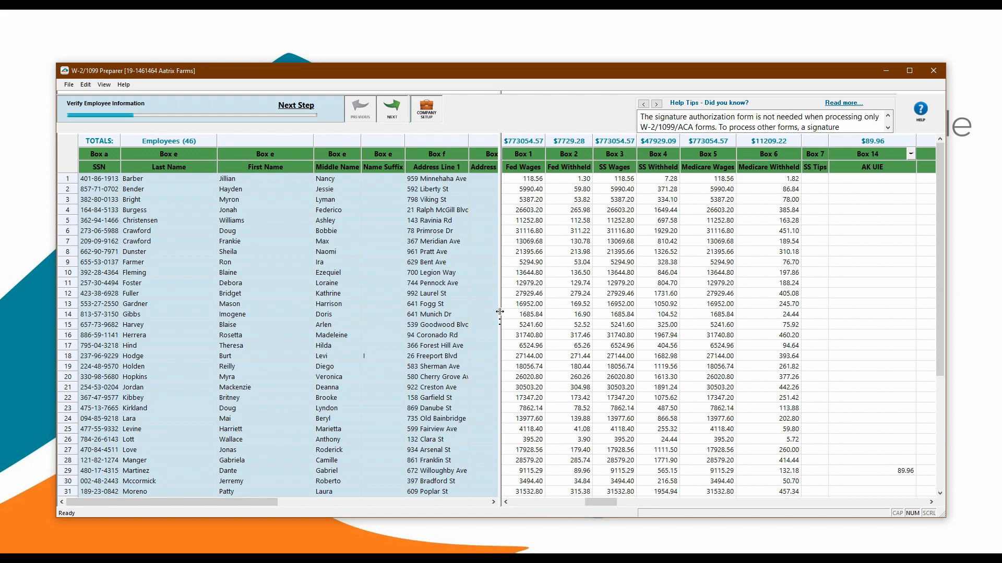
left_click_drag(500, 311, 532, 312)
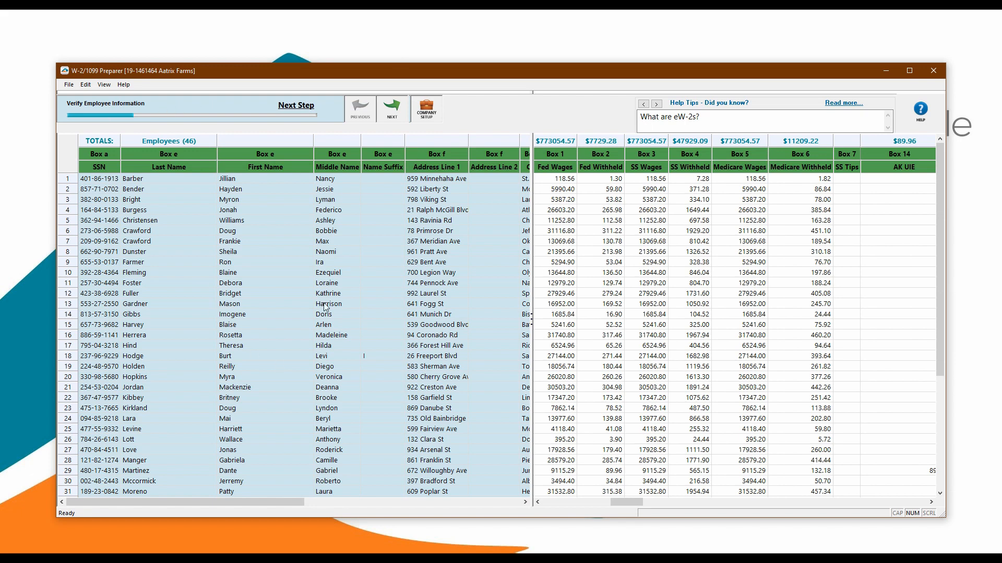
left_click(392, 108)
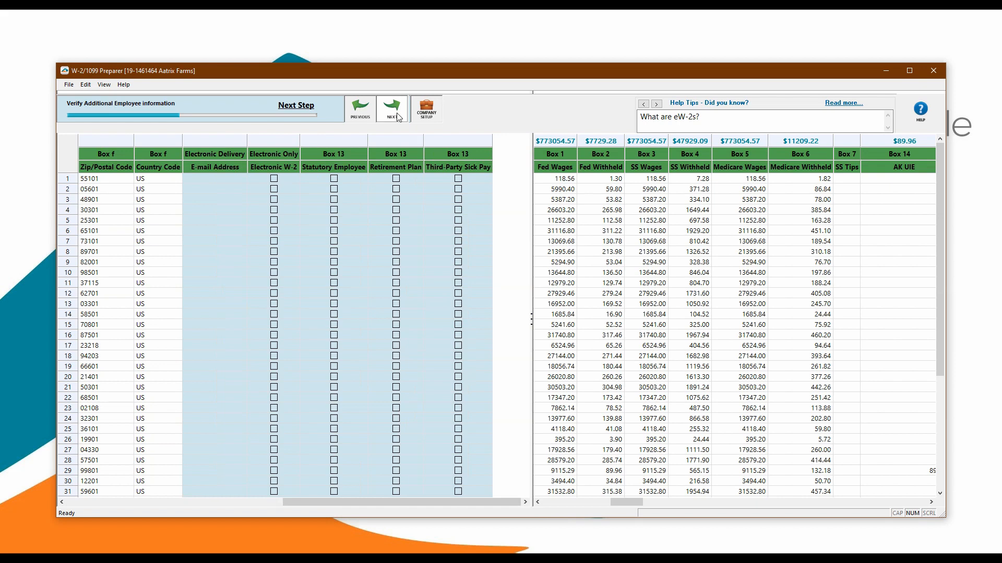
left_click(397, 115)
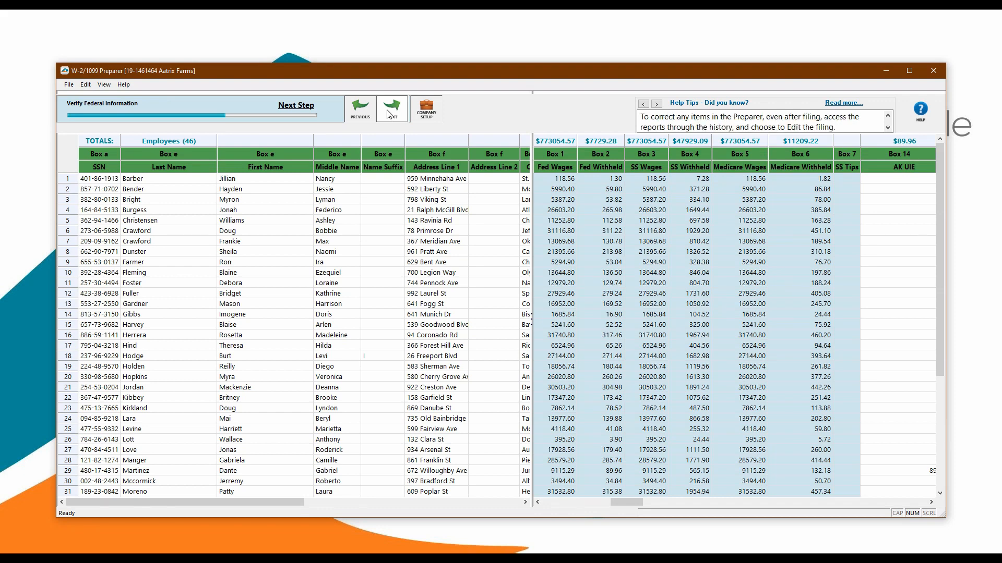
left_click(389, 114)
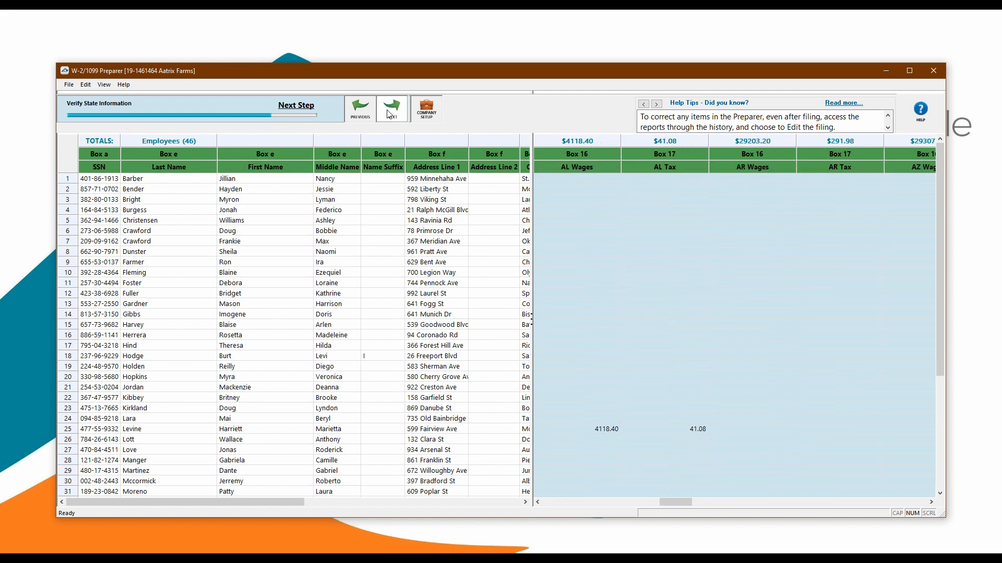
left_click(389, 113)
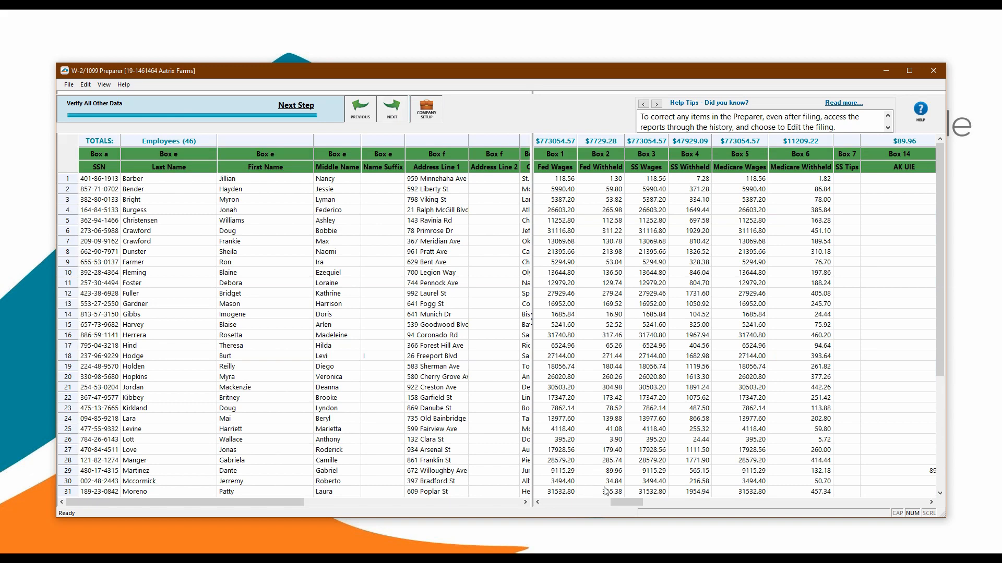
Examine the Box 14 columns, including the option to insert a column and the box choices for the 511EPSLA column
left_click_drag(615, 500, 648, 501)
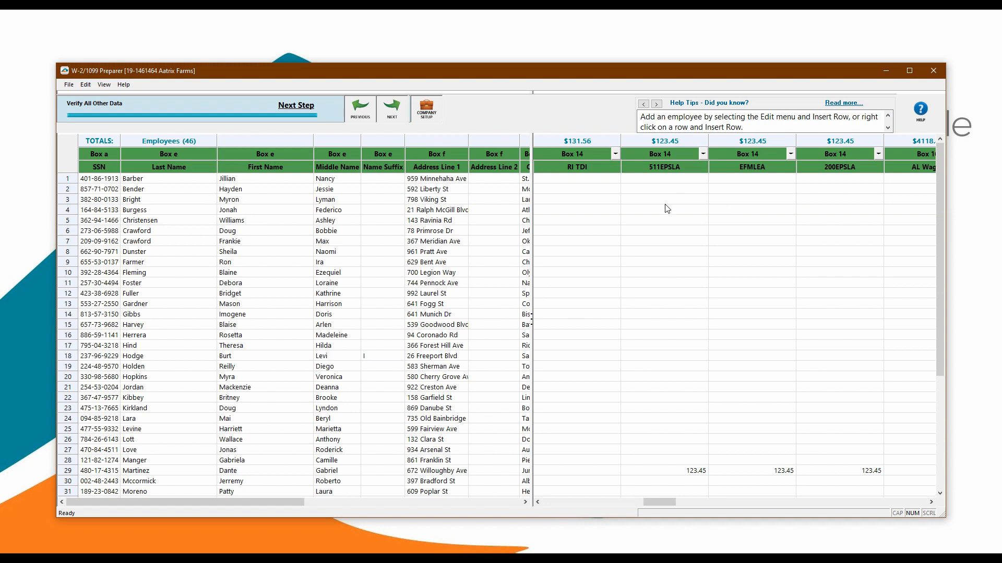
left_click(85, 84)
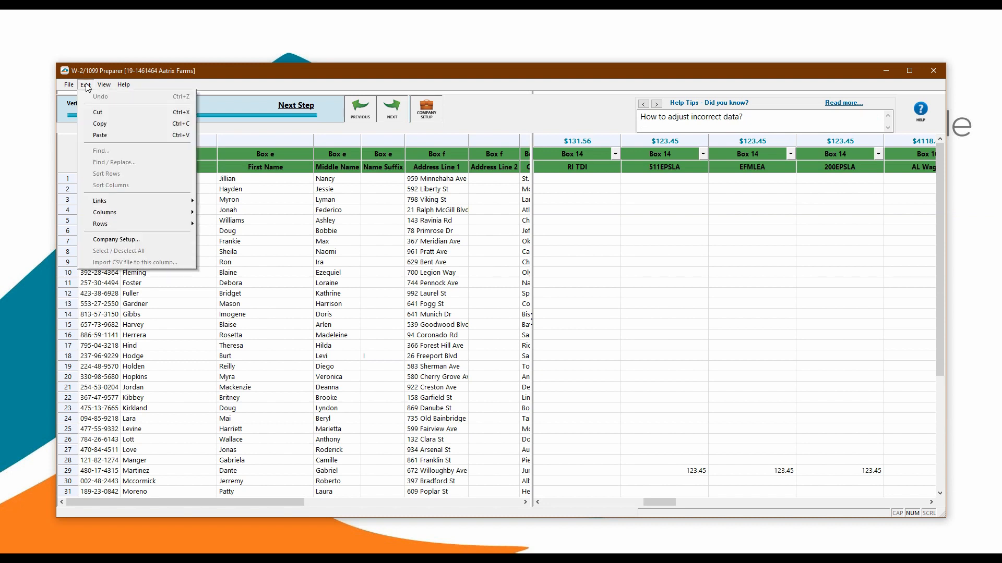
mouse_move(125, 214)
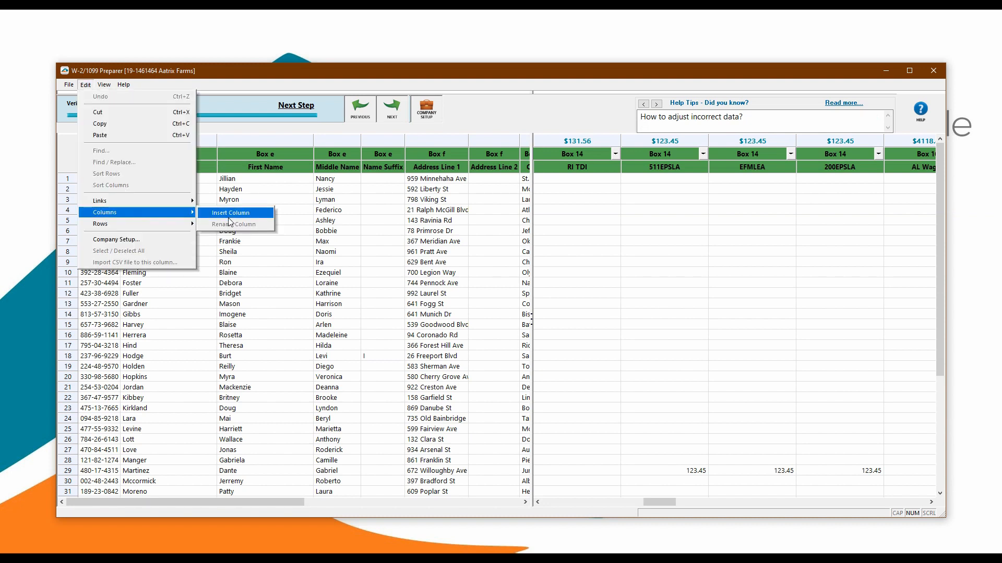
left_click(693, 219)
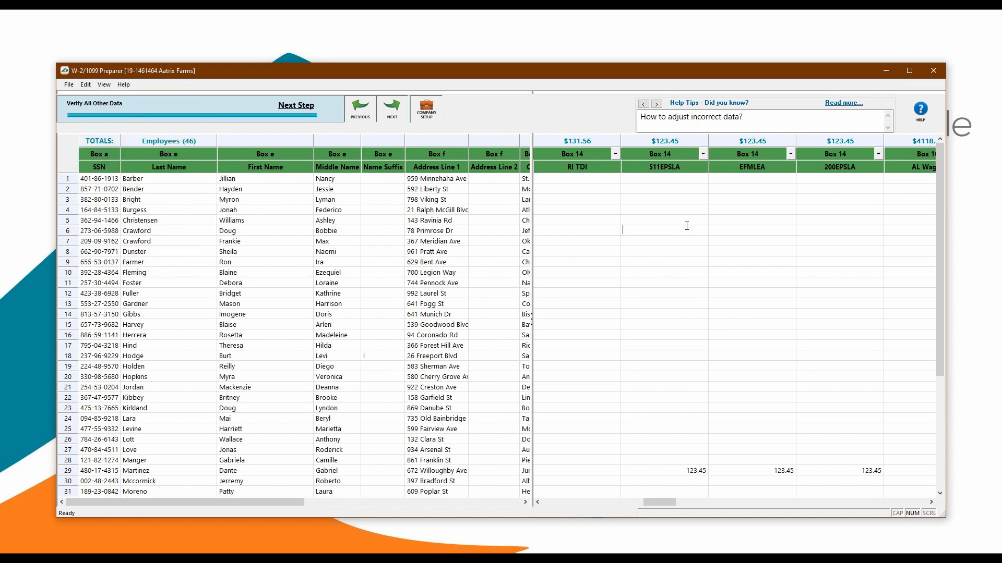
left_click(703, 153)
mouse_move(663, 235)
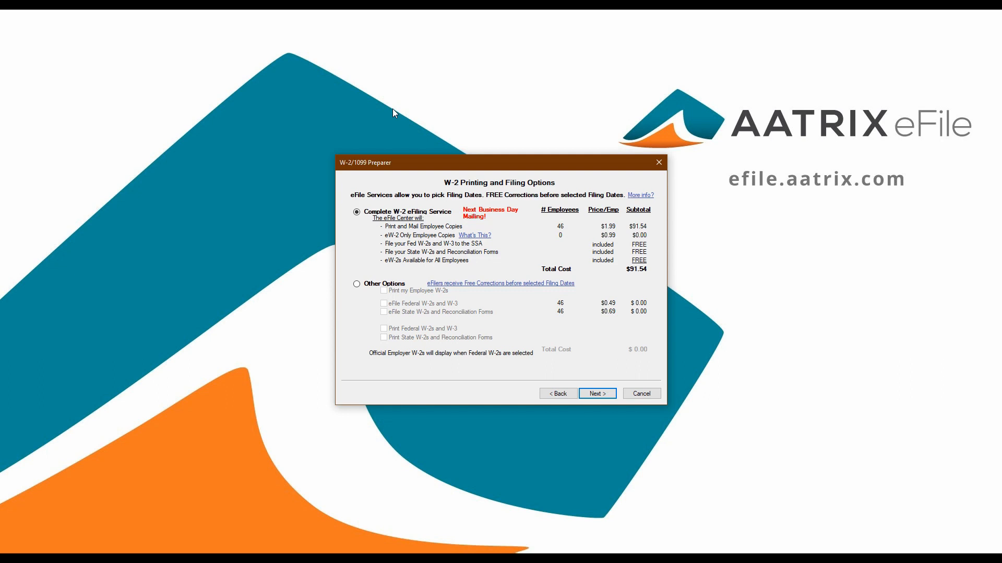
Choose the Complete W-2 eFiling Service with a PDF archive, and limit the state filing to AR - Arkansas
left_click(603, 394)
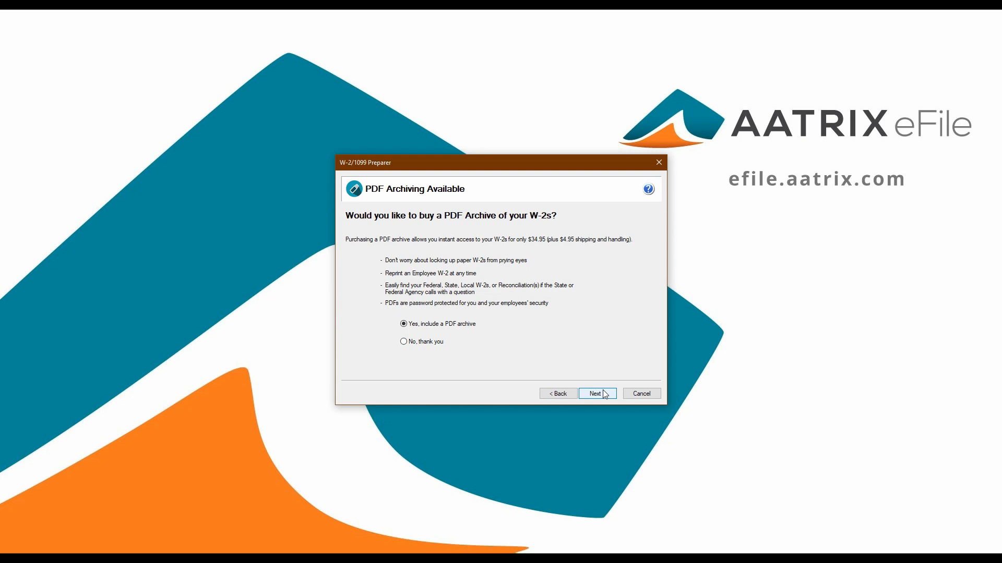
left_click(596, 394)
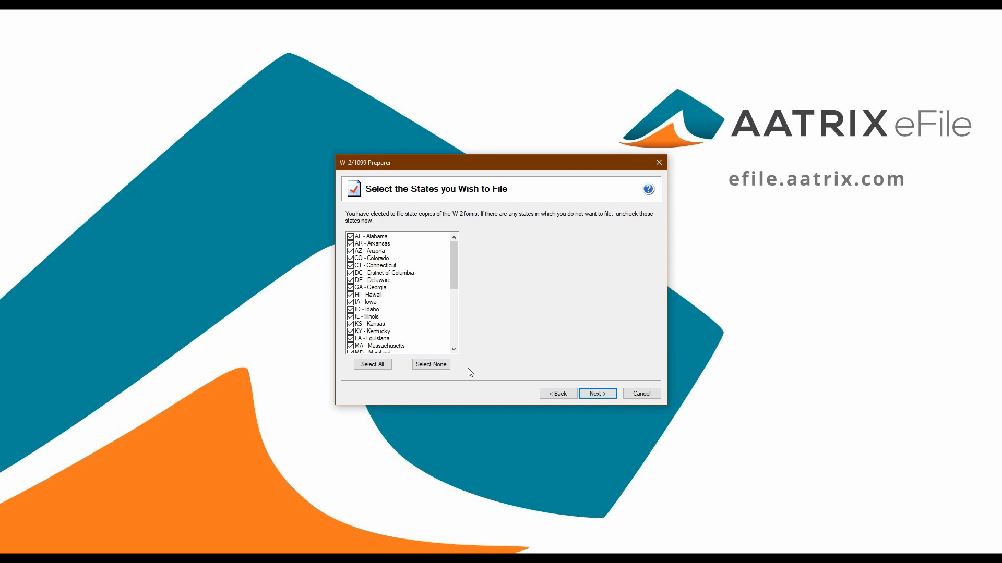
left_click(430, 364)
left_click(350, 244)
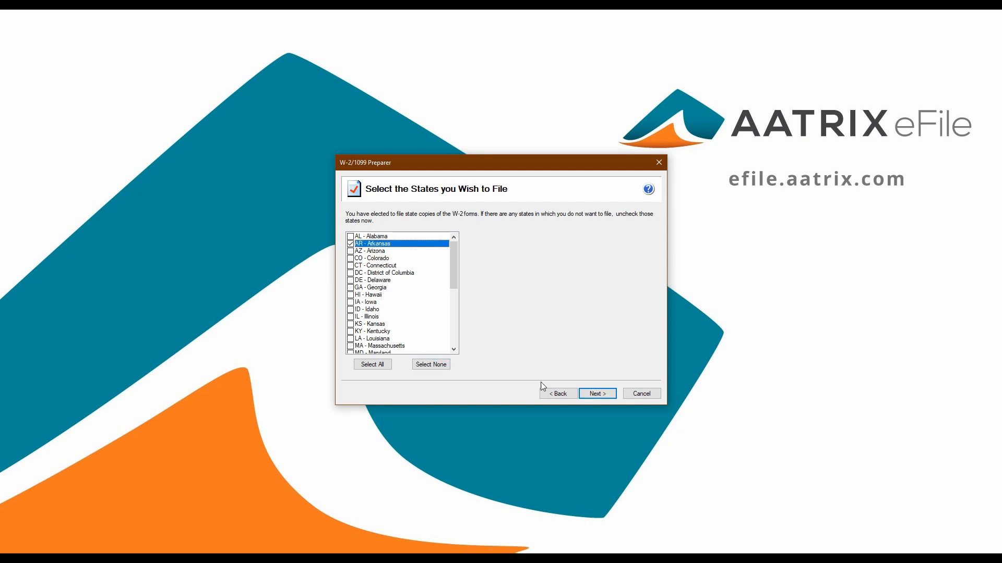
left_click(599, 394)
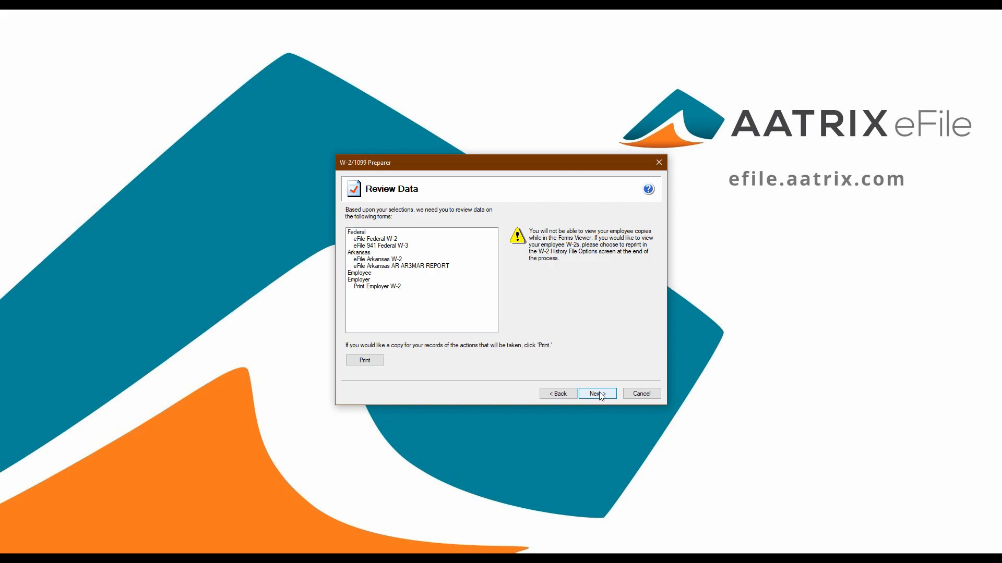
Page through the Employer W-2 report and proceed past it, accepting the notice to insert 4 part perforated W-2 paper
left_click(597, 394)
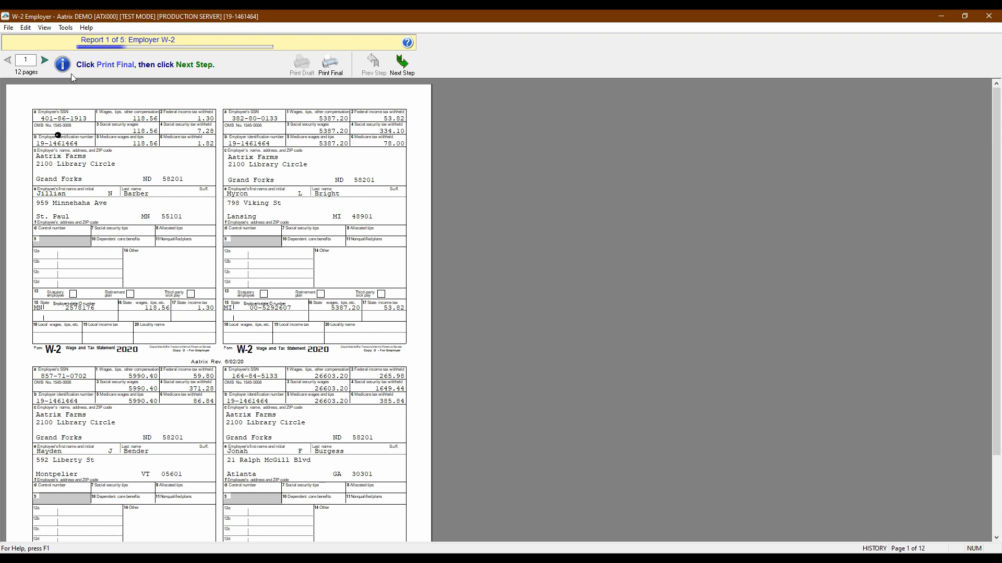
left_click(45, 62)
left_click(46, 62)
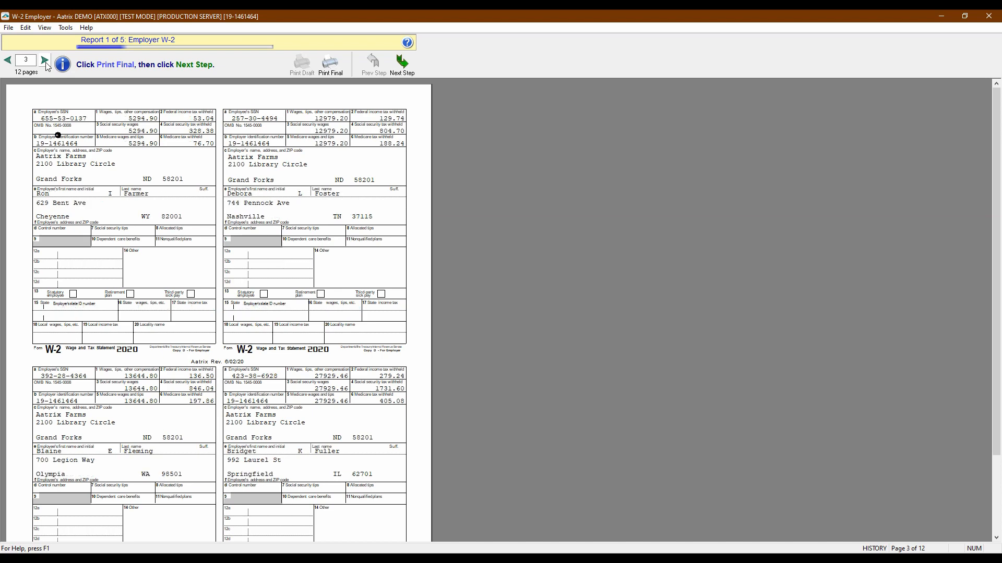
left_click(45, 62)
left_click(9, 61)
left_click(8, 61)
left_click(9, 60)
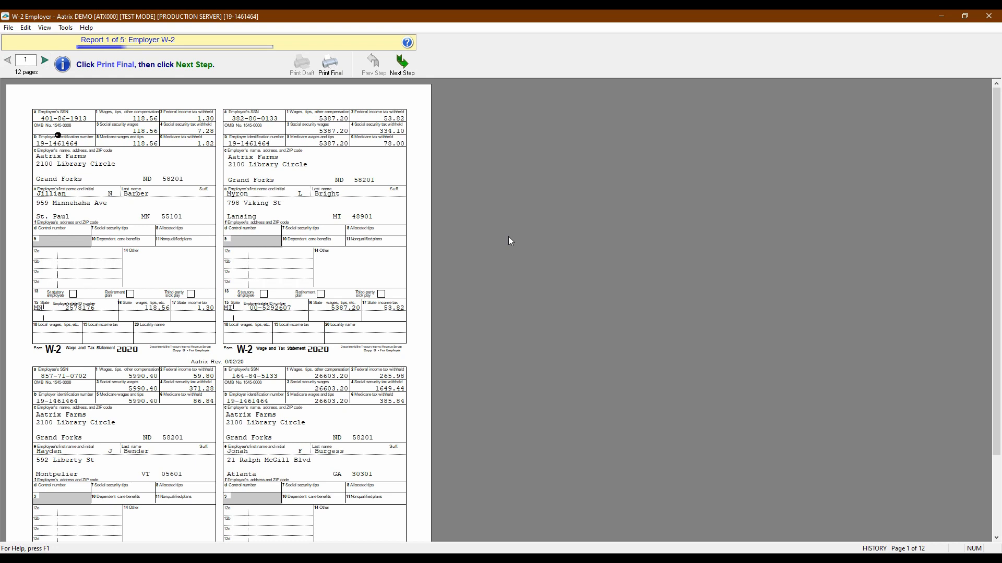
left_click(402, 64)
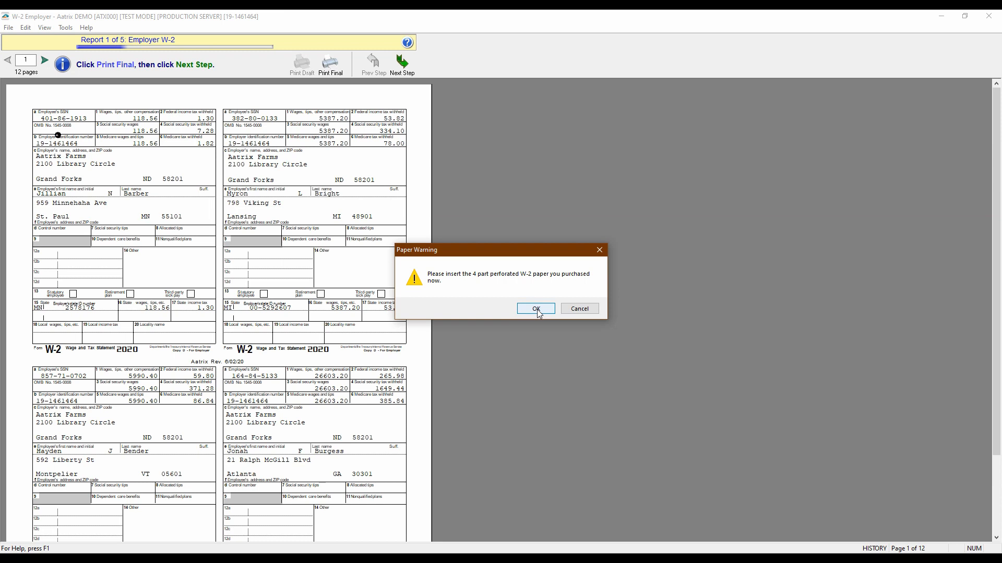
left_click(535, 309)
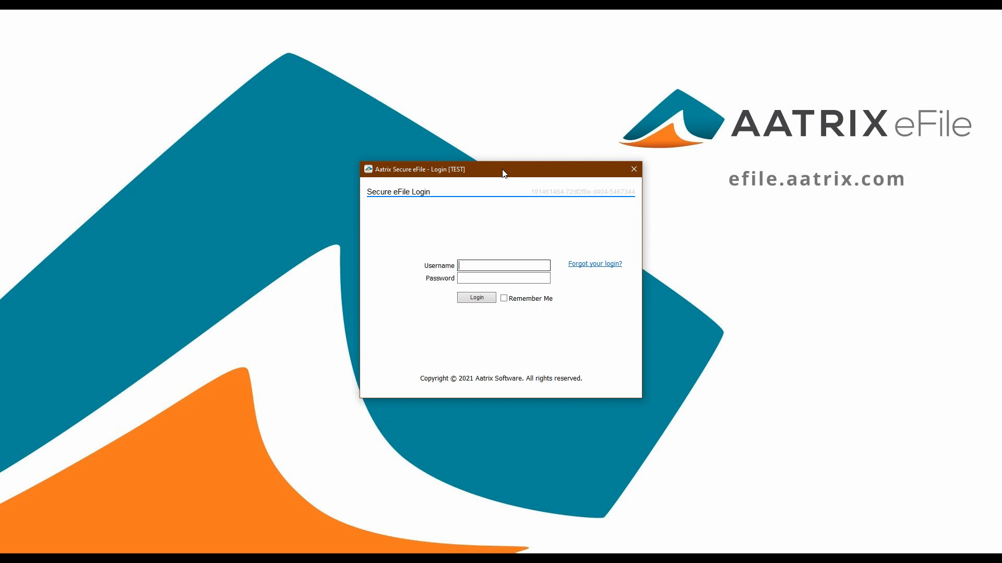
Log in to Secure eFile with the account username and password
type("aatrixsoftware")
key("Tab")
type("******")
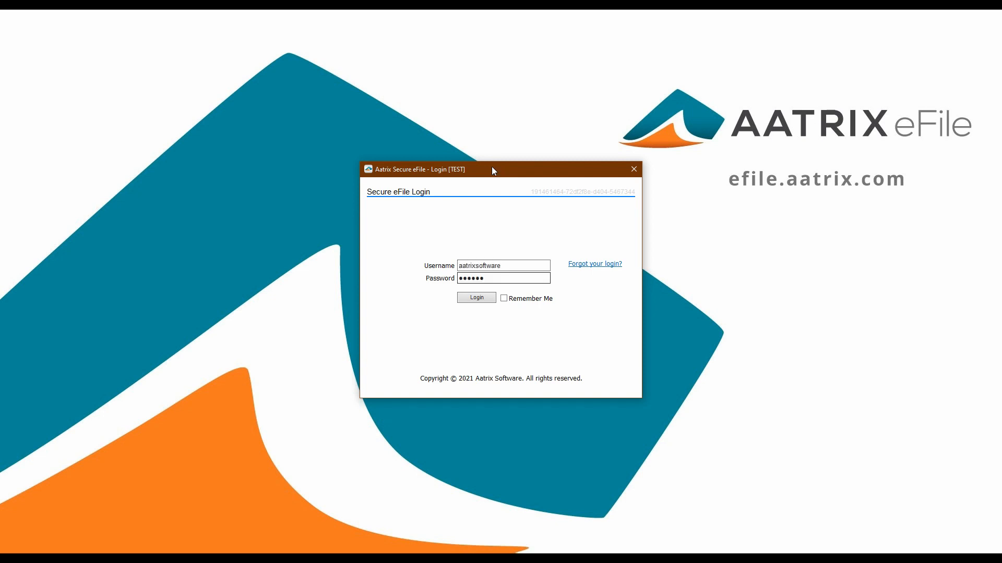
left_click(465, 298)
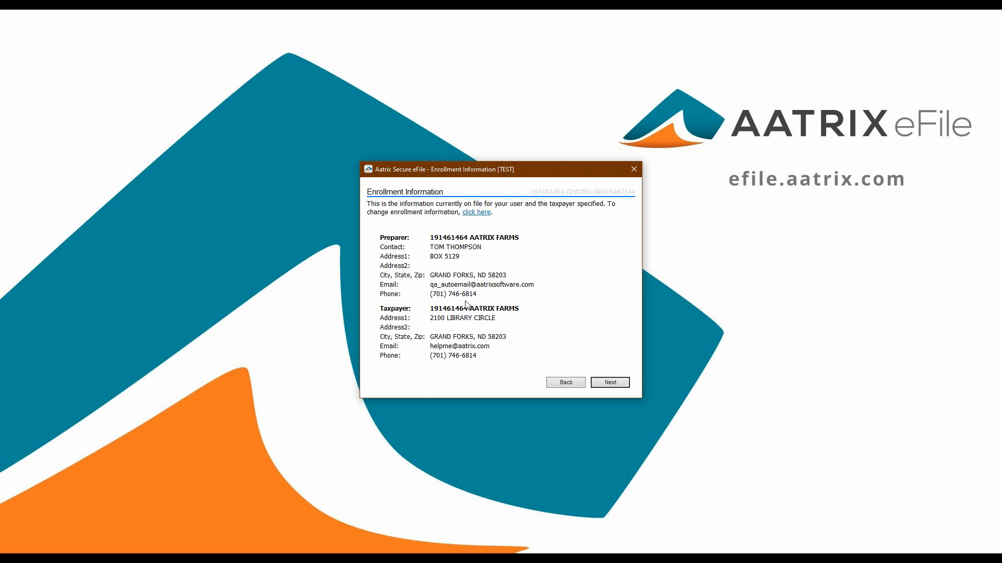
Accept the enrollment information and filing charges, and decline the COMPLETE Service for ACA forms 1095/1094
left_click(605, 385)
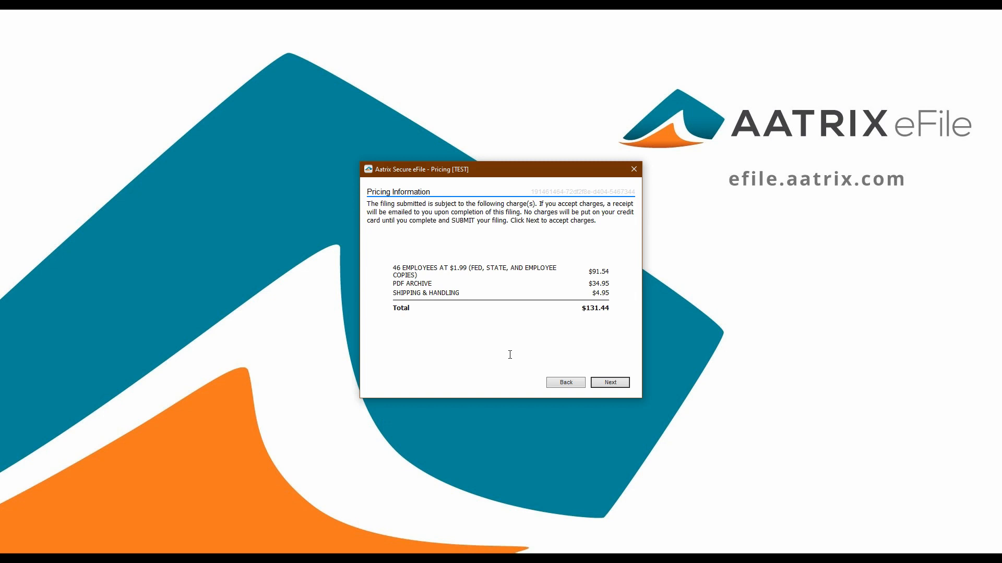
left_click(615, 384)
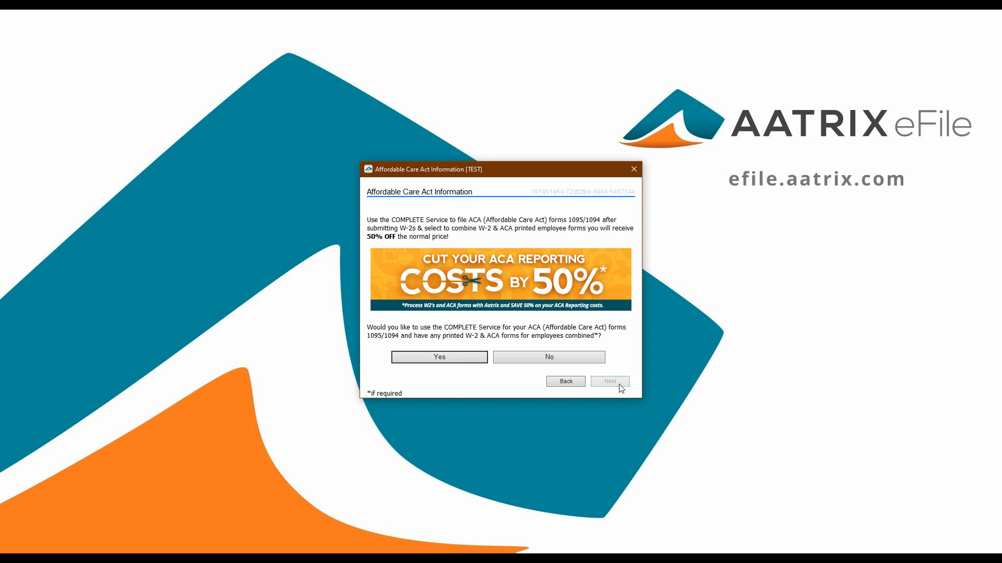
left_click(573, 360)
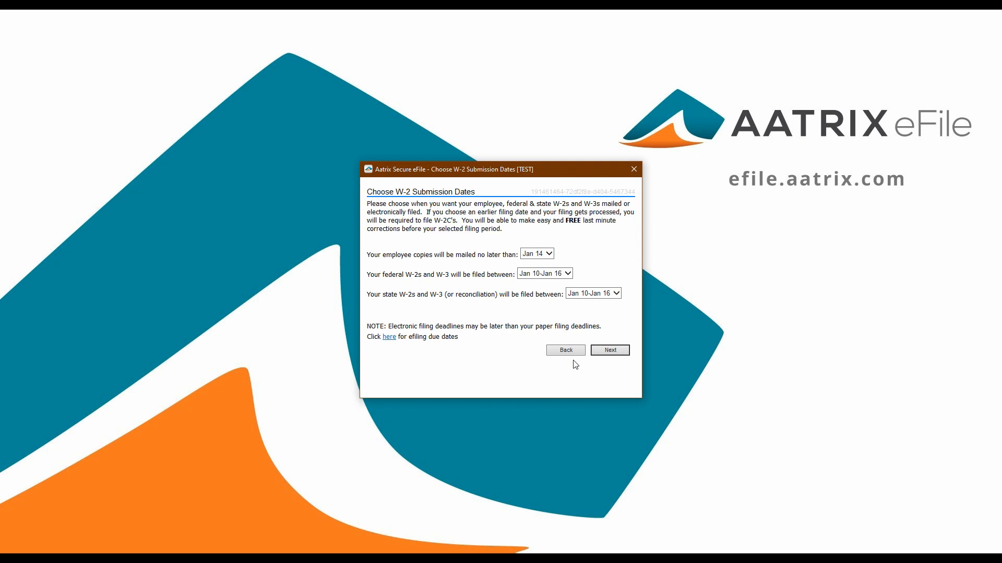
Keep Jan 14 for mailing and Jan 10-Jan 16 for federal and state filing, and submit the filing with the saved billing and archive details
left_click(614, 355)
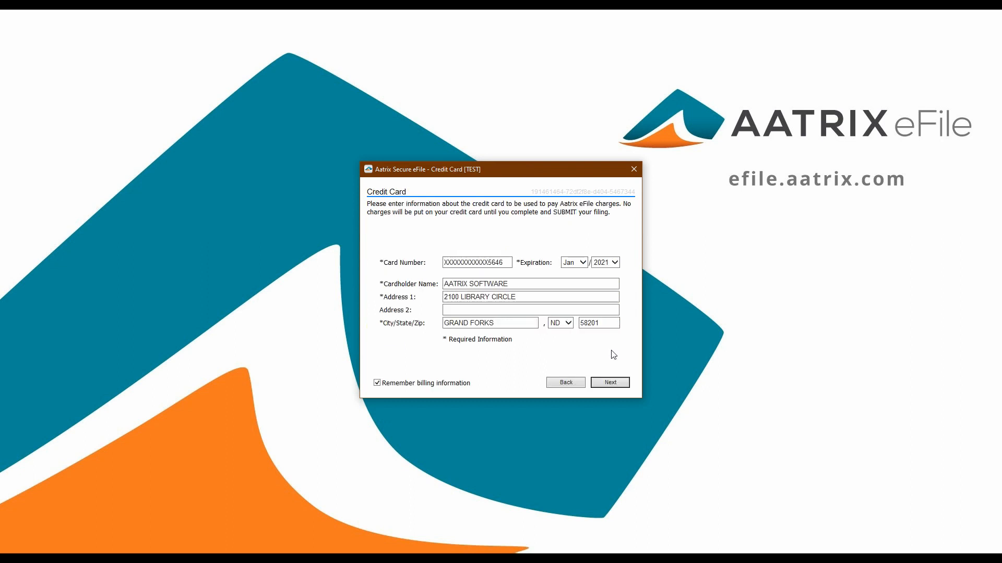
left_click(610, 383)
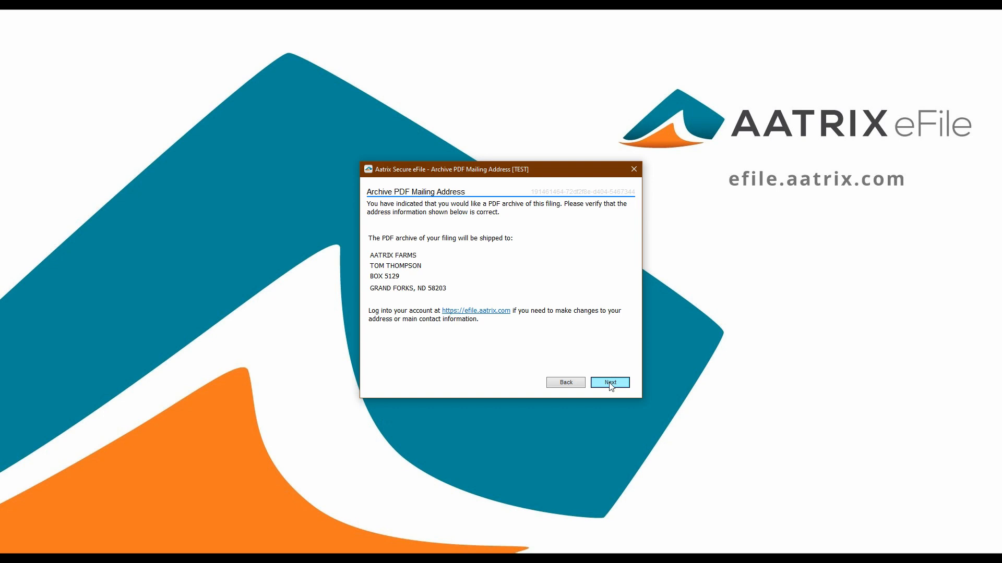
left_click(610, 383)
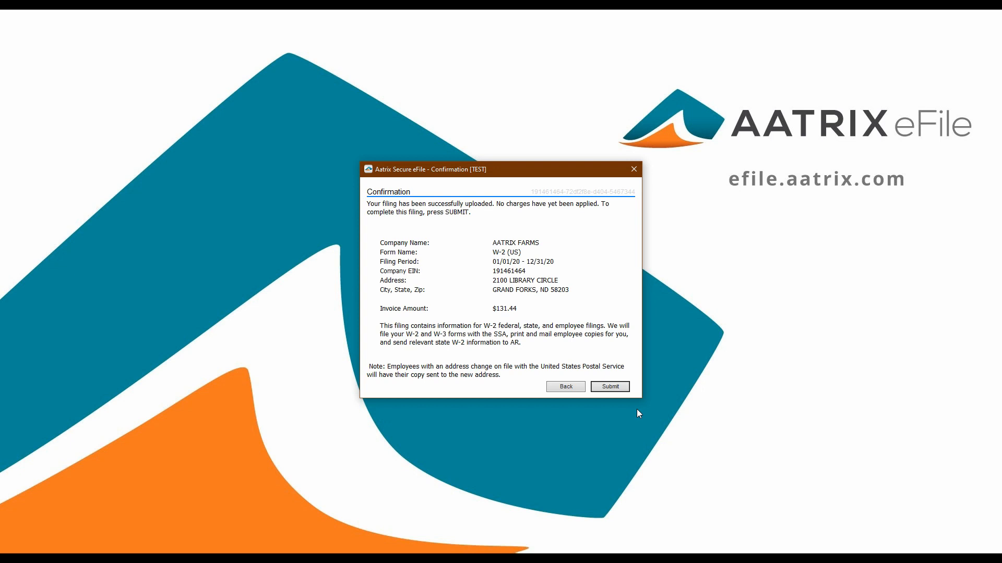
left_click(609, 389)
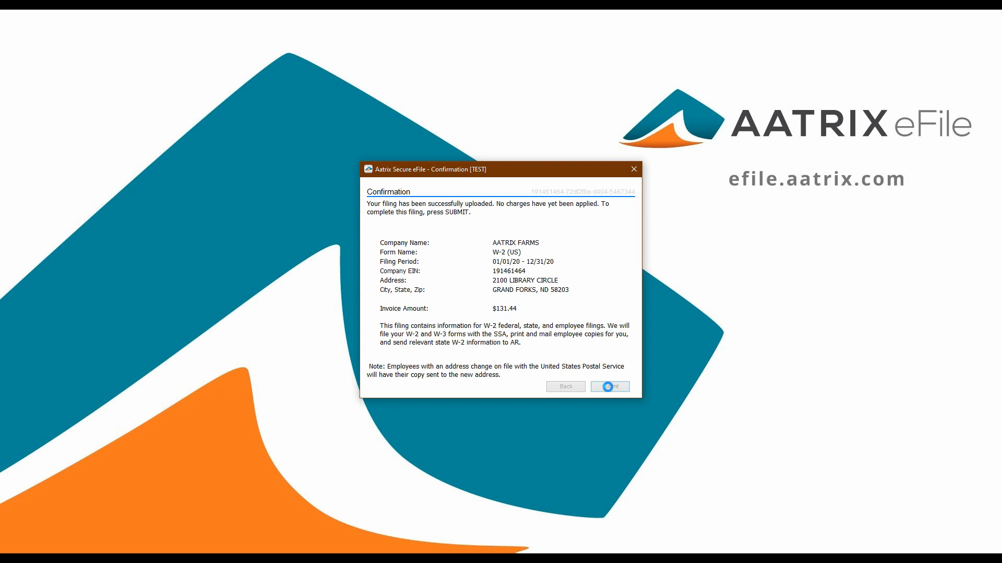